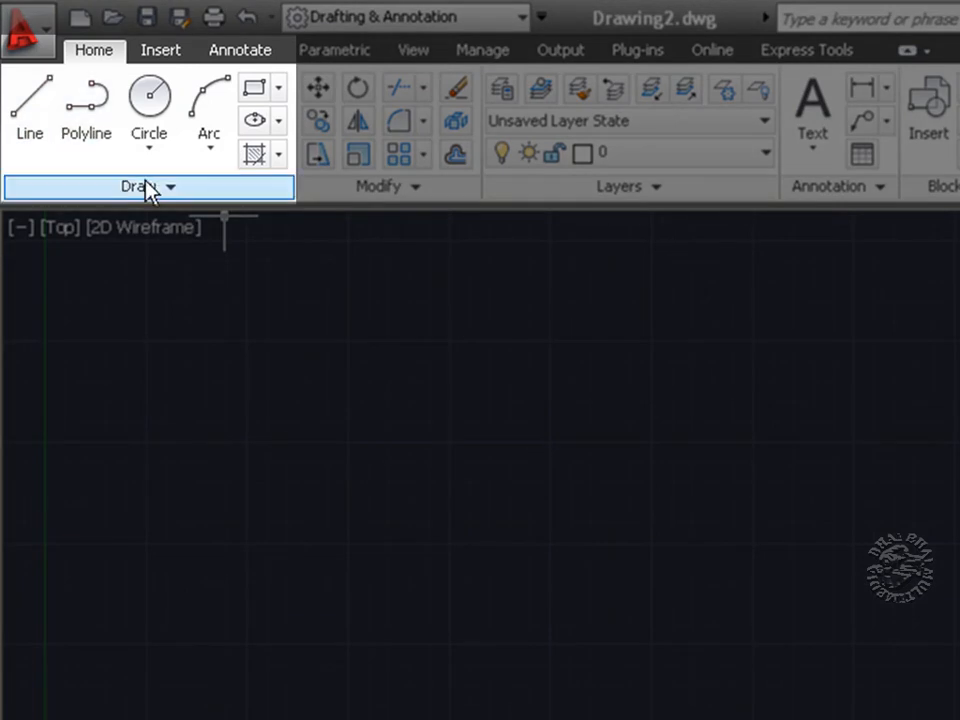
Draw a single horizontal line 20' long from 5',25' to 25',25' and end the Line command.
left_click(33, 133)
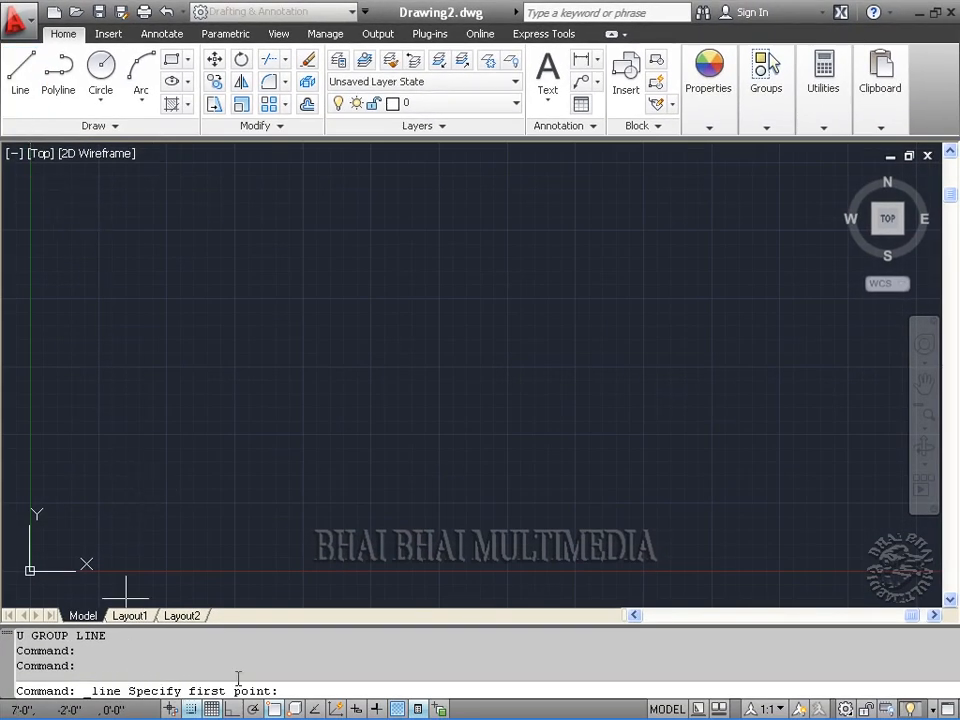
left_click(98, 230)
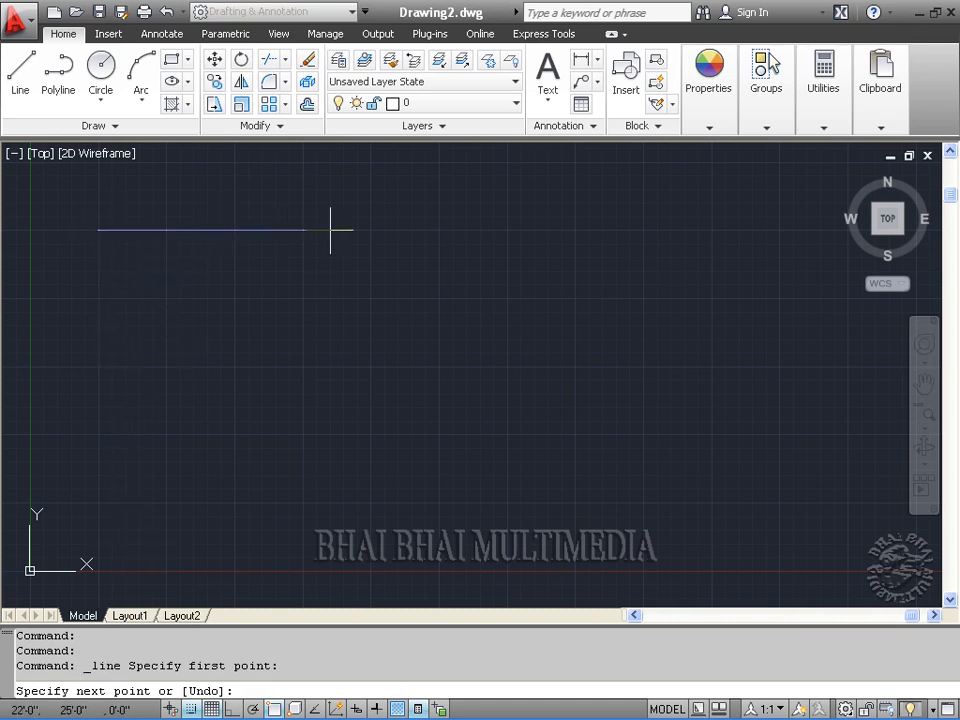
left_click(370, 230)
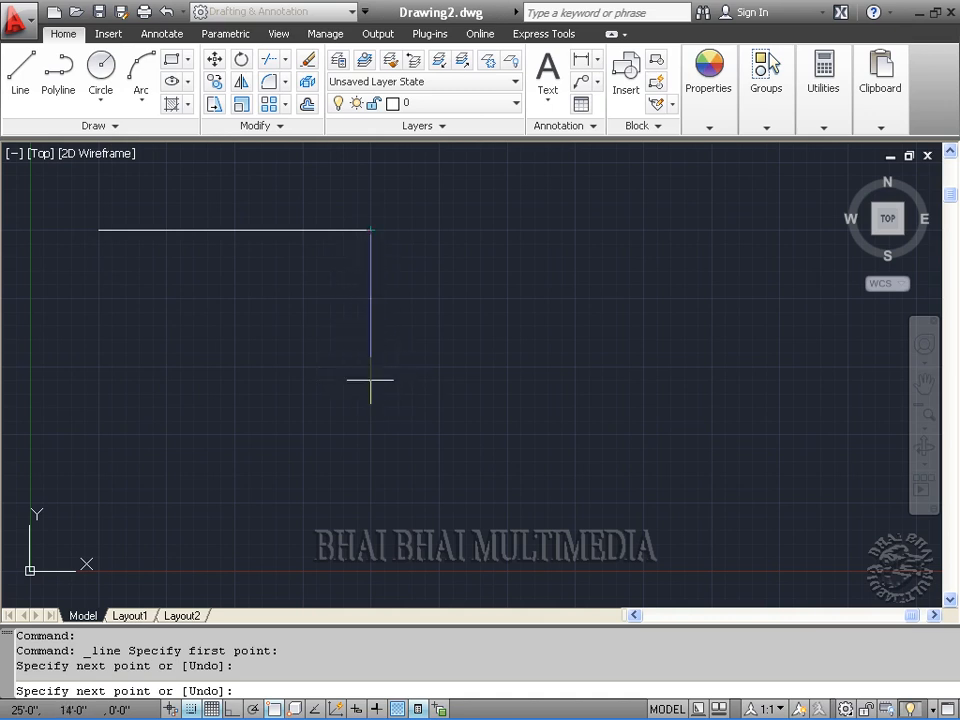
right_click(371, 231)
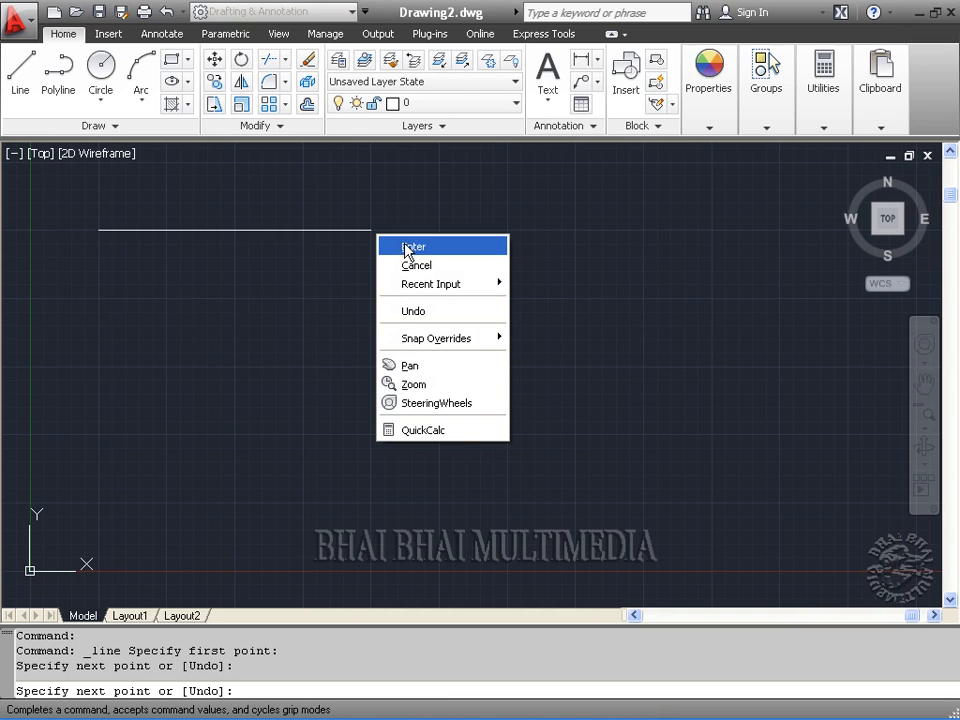
left_click(407, 248)
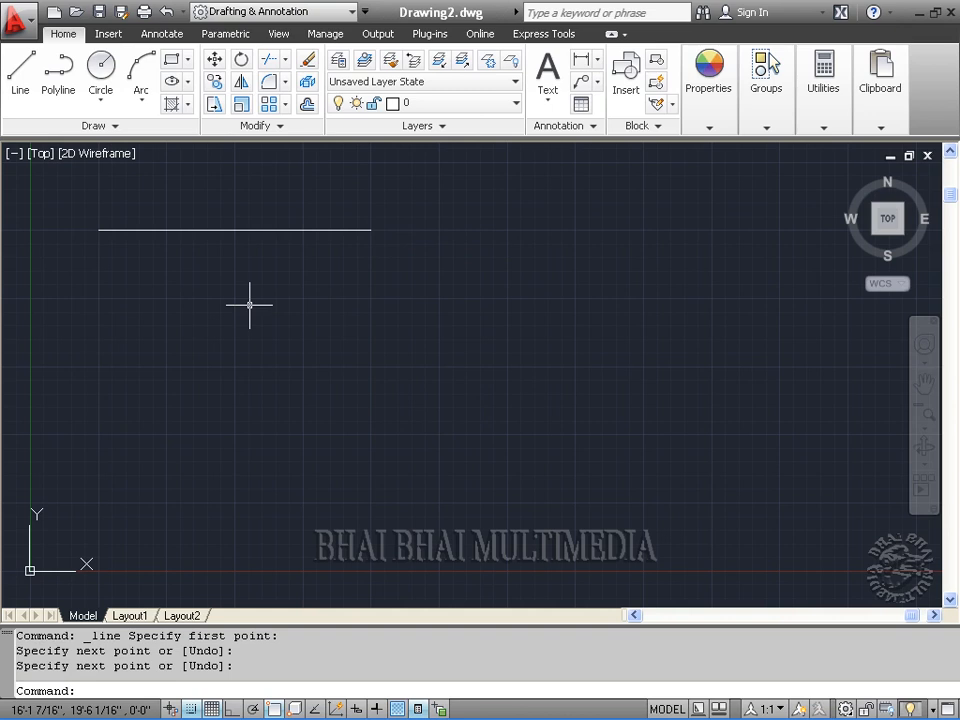
Start a line chain at 5',20' running horizontally to 20',20' and diagonally down to 15',10'.
left_click(26, 82)
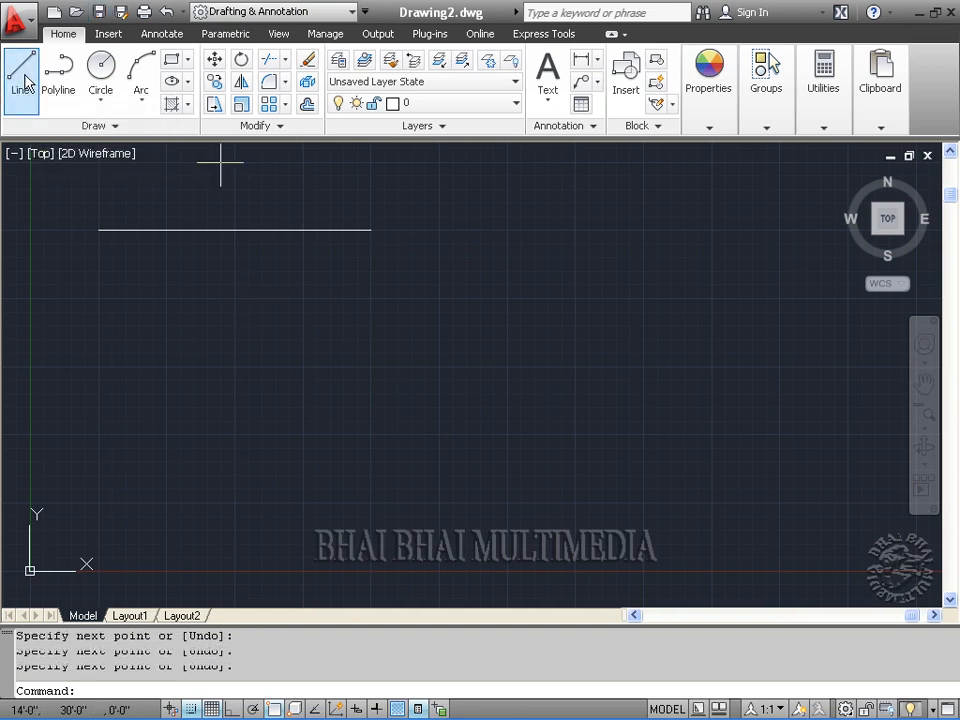
left_click(98, 297)
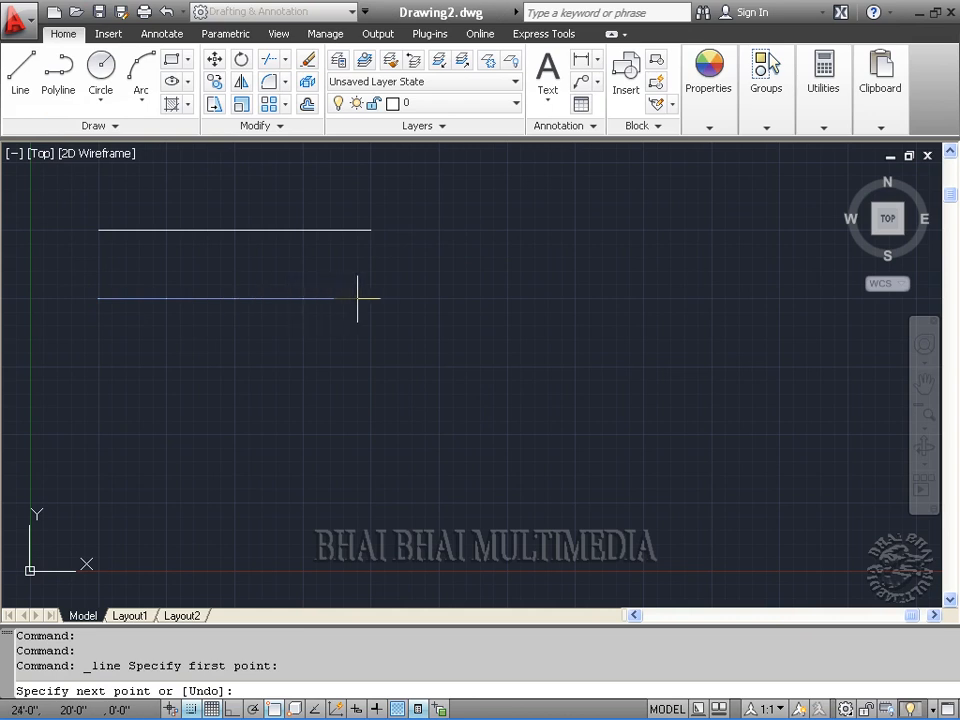
left_click(280, 297)
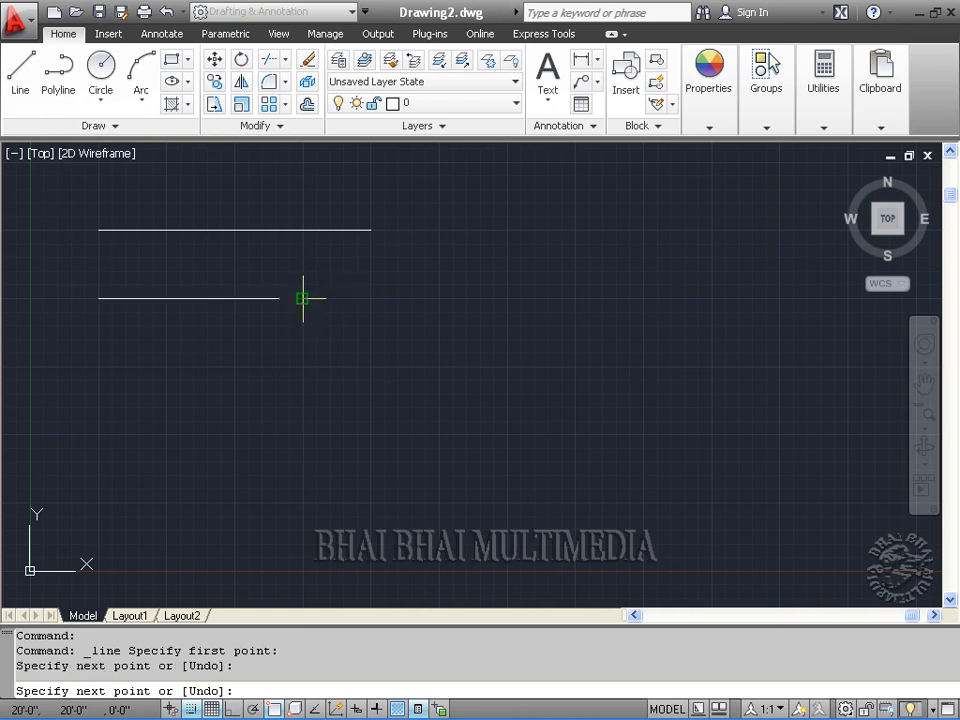
left_click(303, 297)
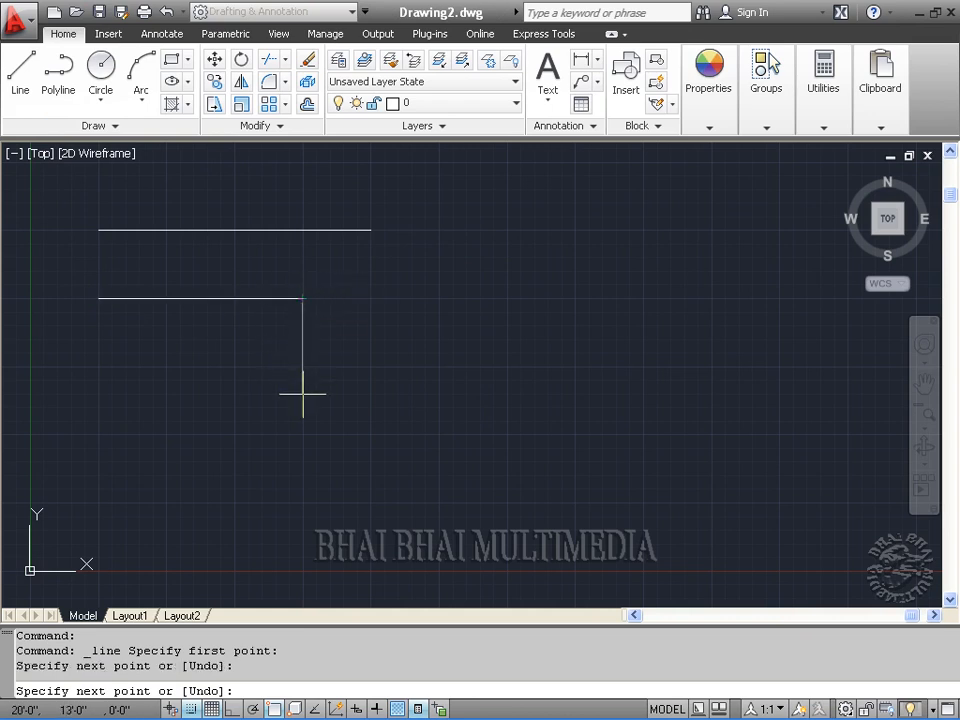
left_click(235, 434)
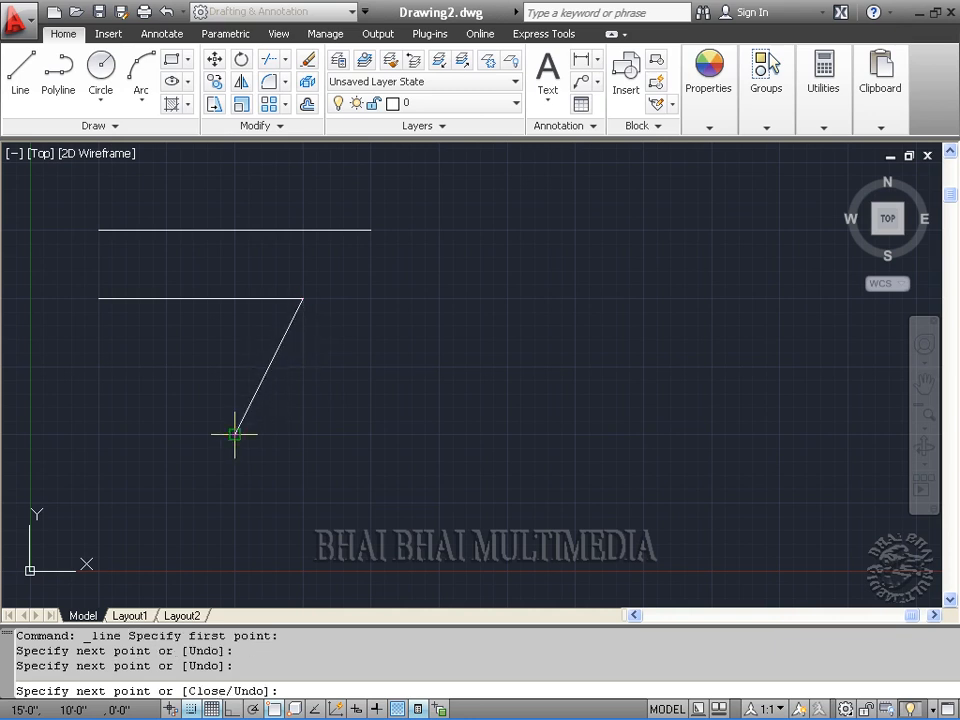
Extend the line chain to 10',10' and 10',15', and undo both segments without leaving the Line command.
left_click(166, 434)
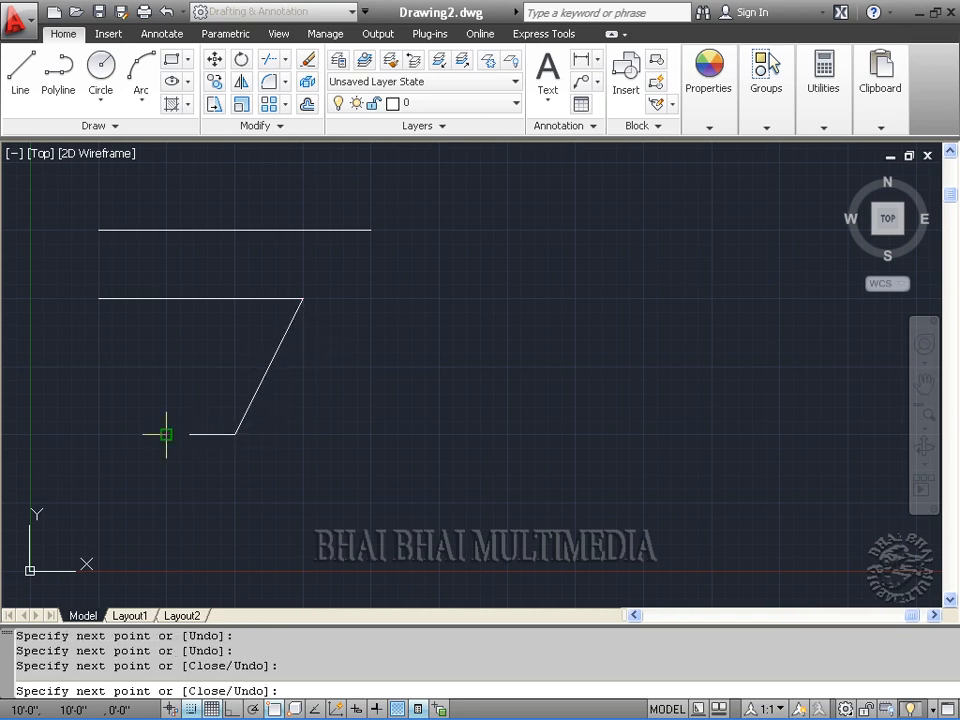
left_click(166, 366)
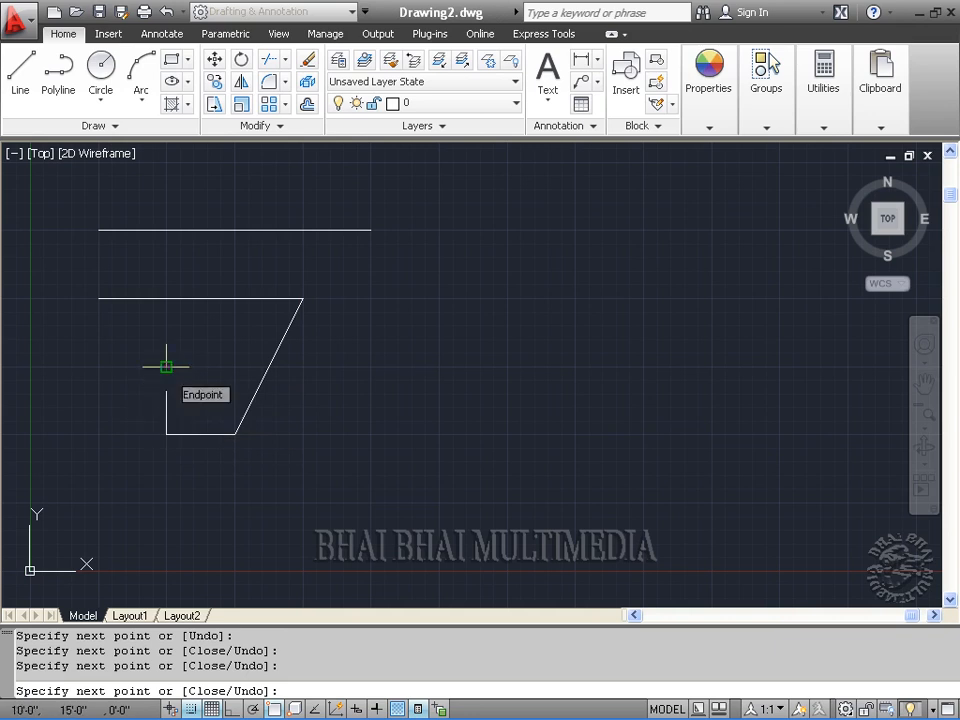
right_click(166, 367)
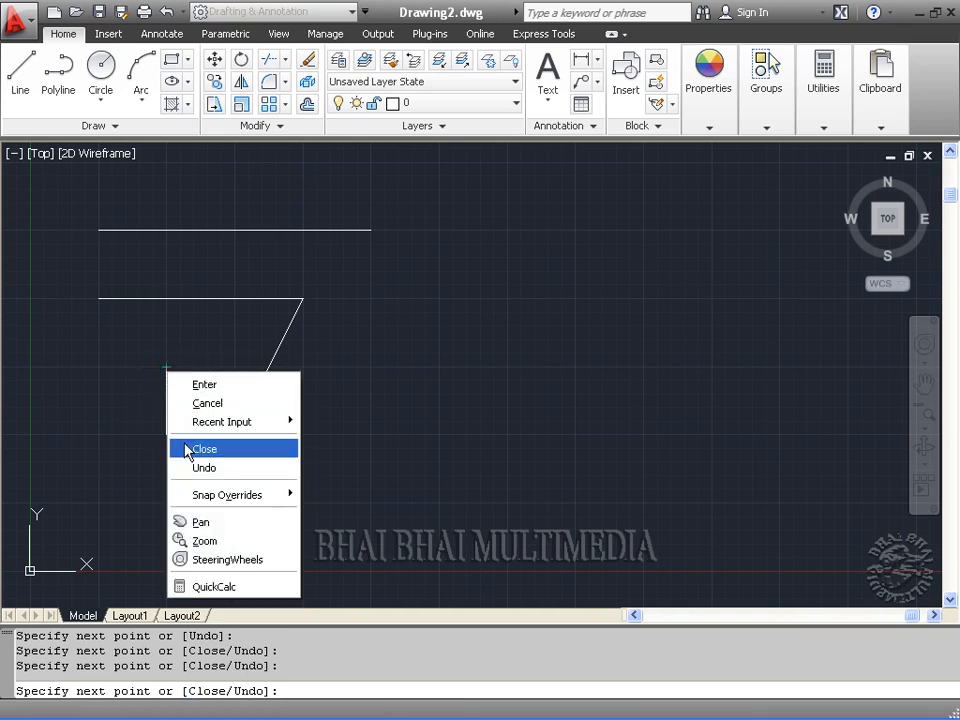
left_click(203, 469)
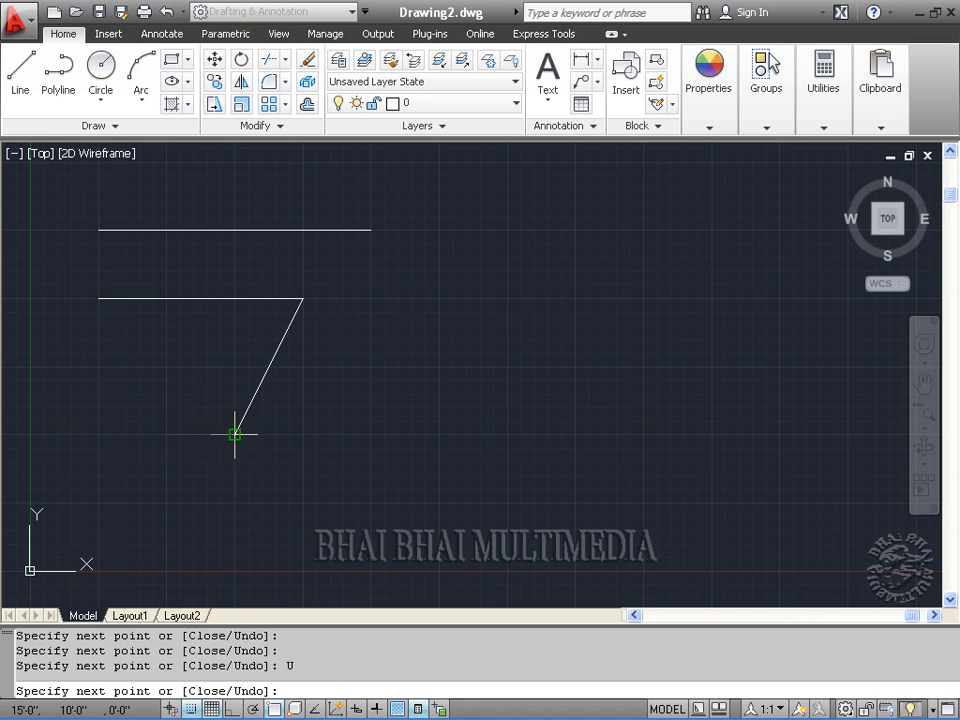
right_click(180, 434)
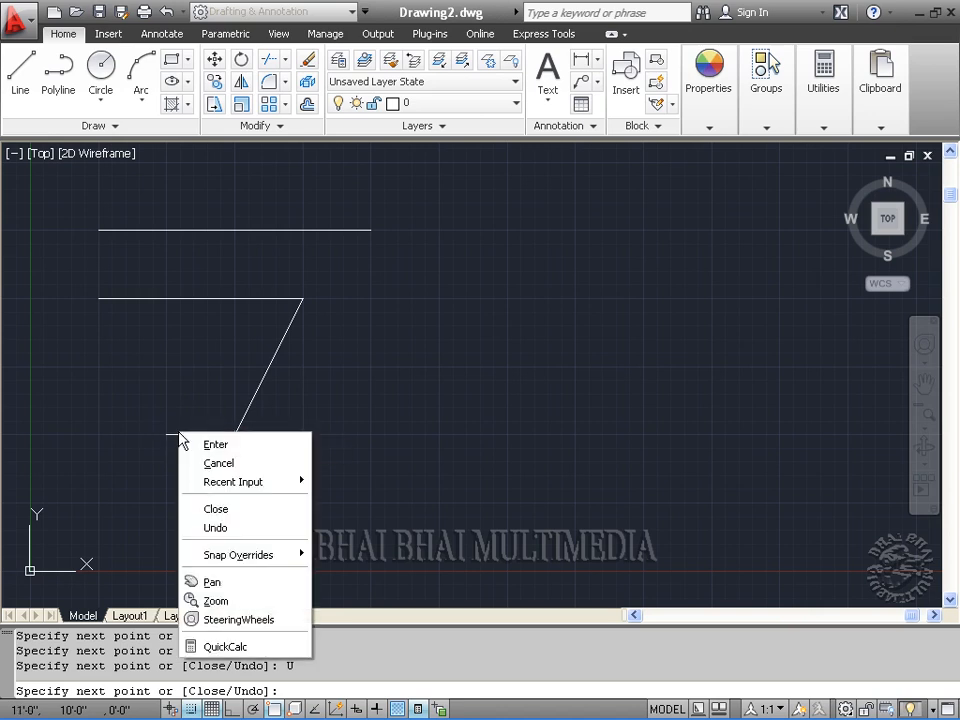
left_click(218, 528)
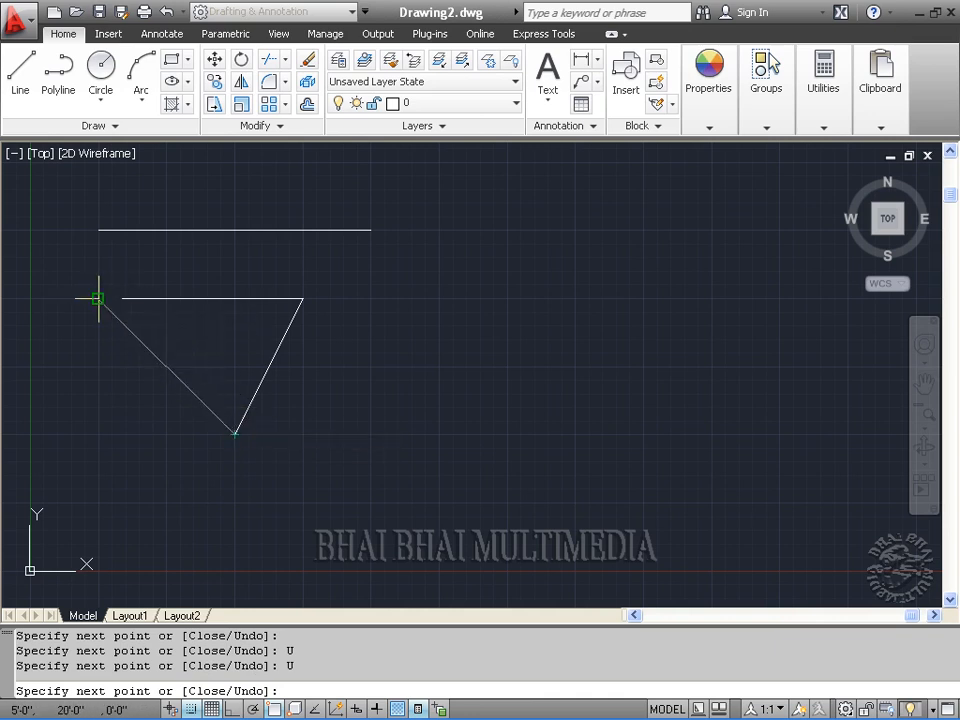
Close the line chain back to its start point to form a triangle.
right_click(191, 380)
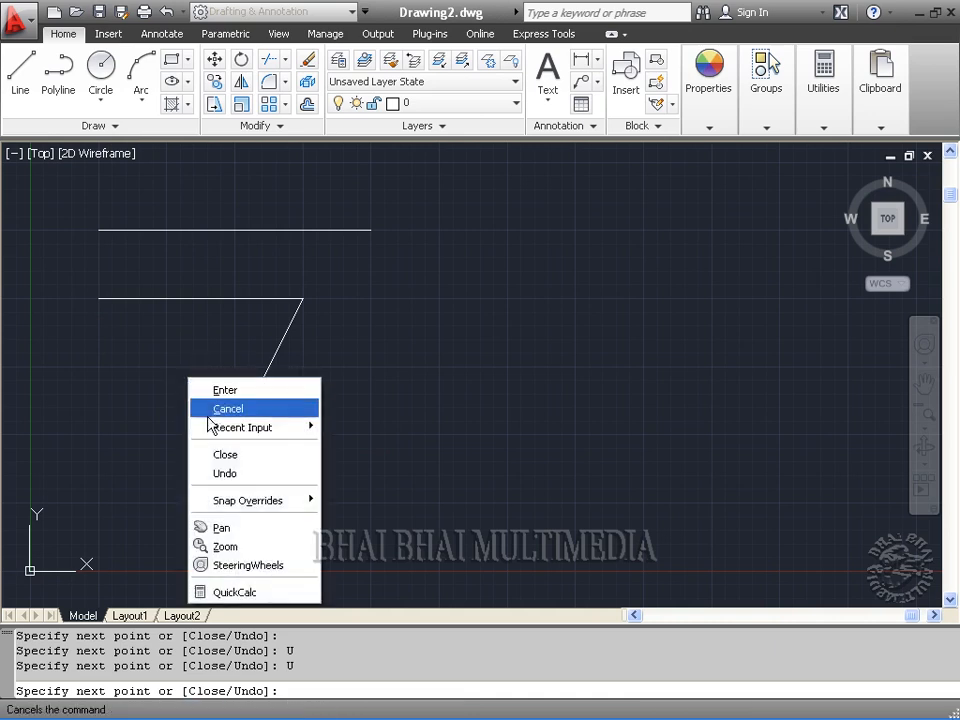
left_click(222, 459)
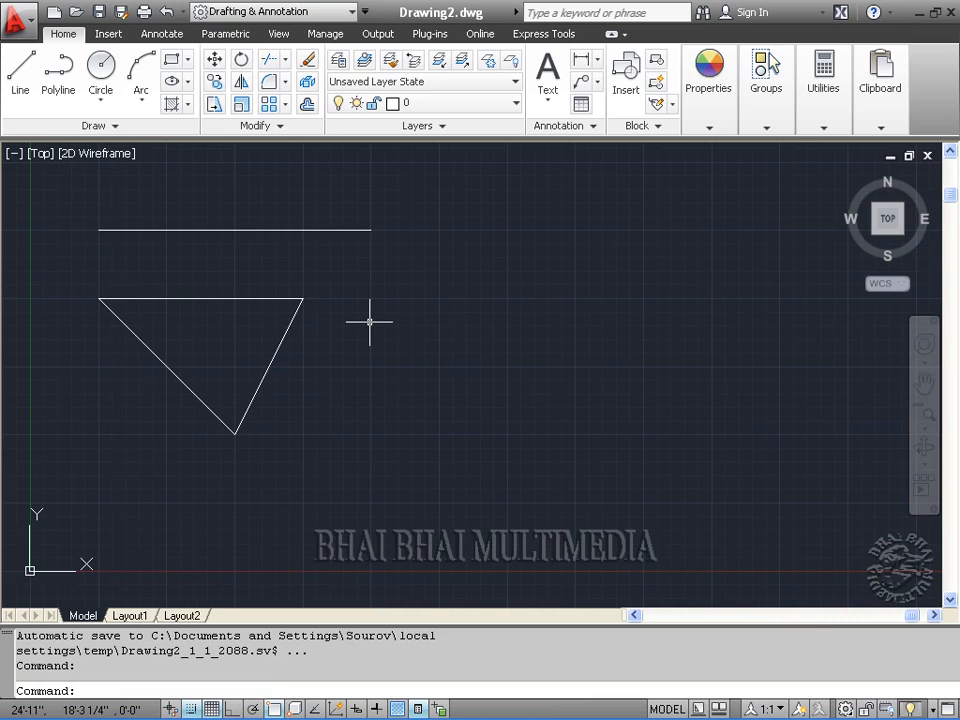
Draw a 19' by 10' rectangle from 30',25' with the Line command, keeping its sides straight with a temporary ortho override.
left_click(18, 76)
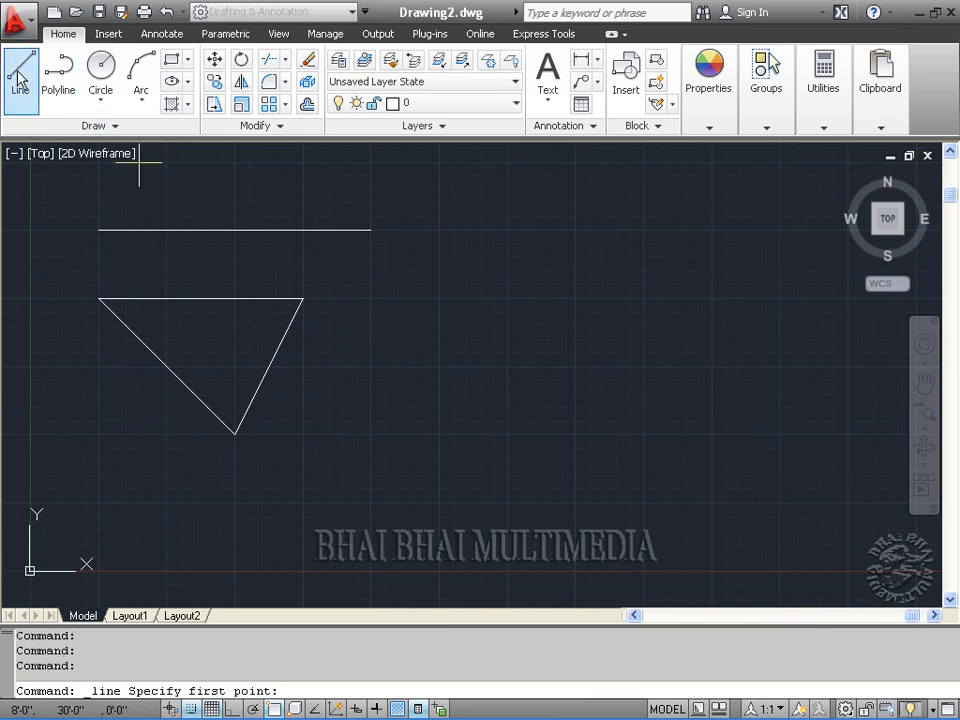
left_click(438, 231)
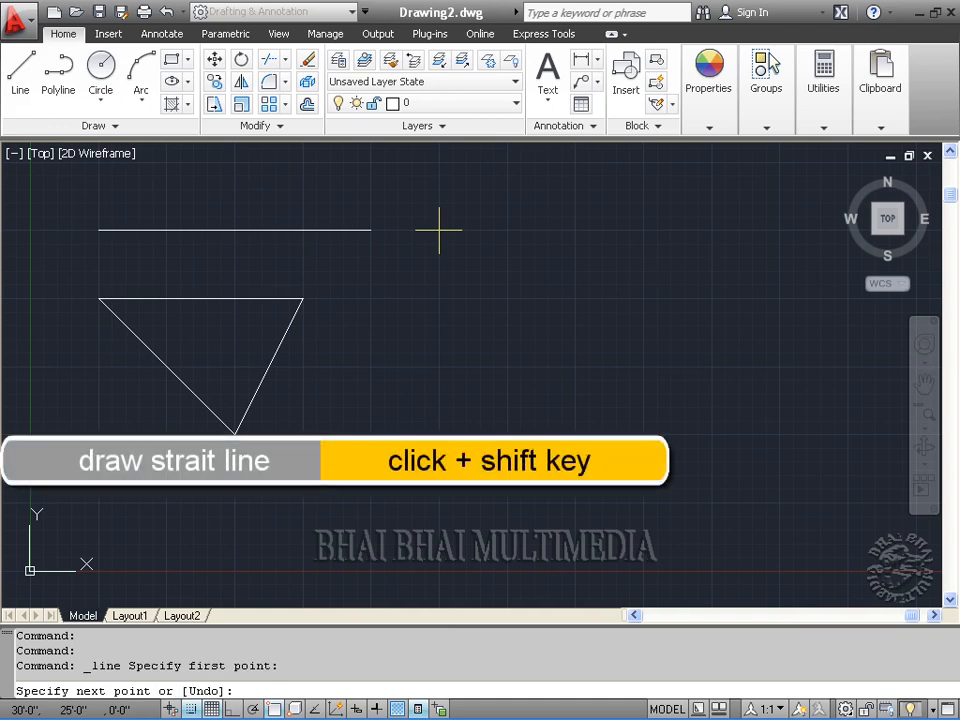
key("shift")
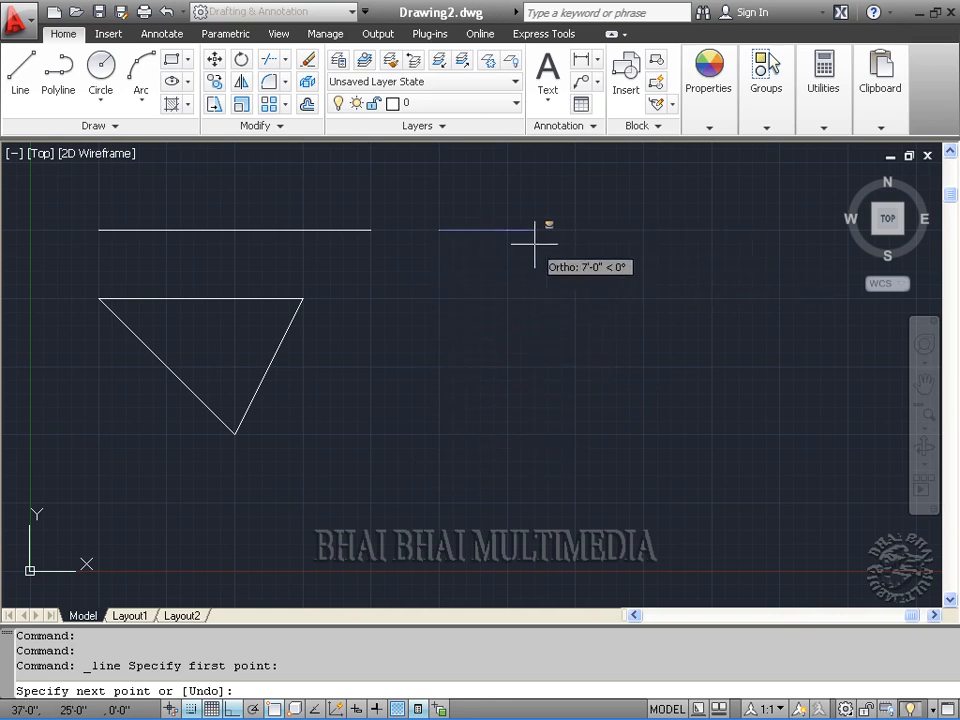
left_click(697, 240)
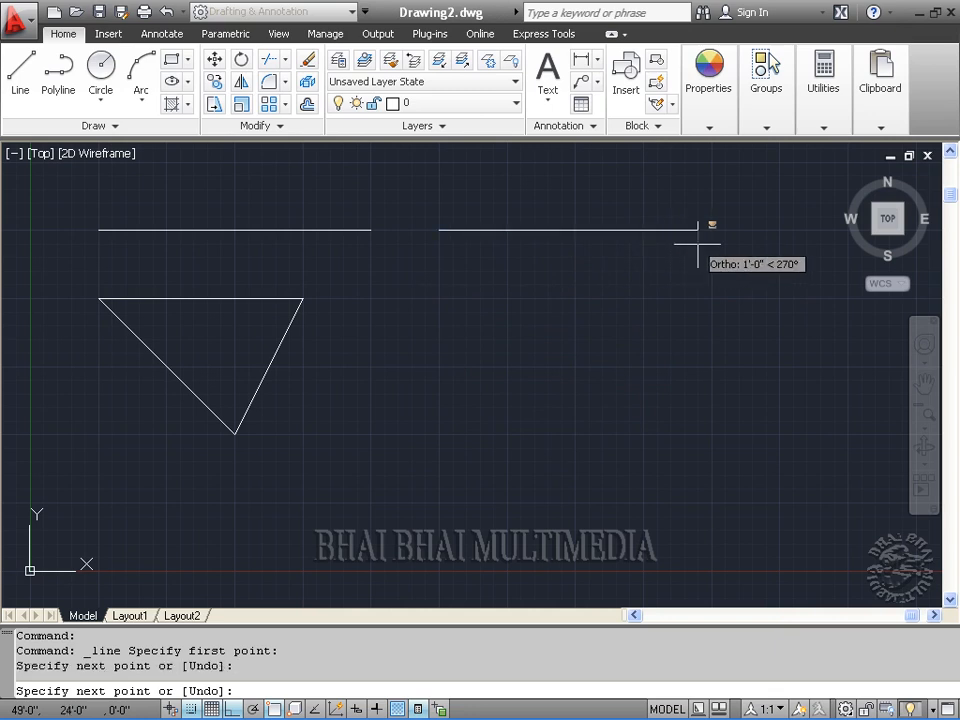
left_click(697, 368)
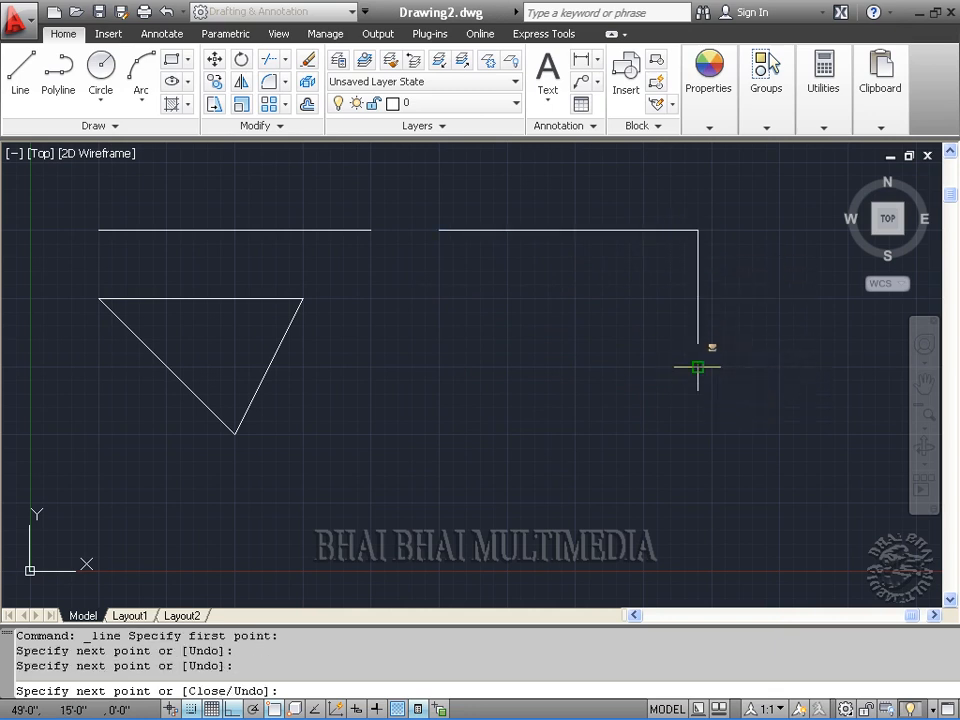
left_click(439, 367)
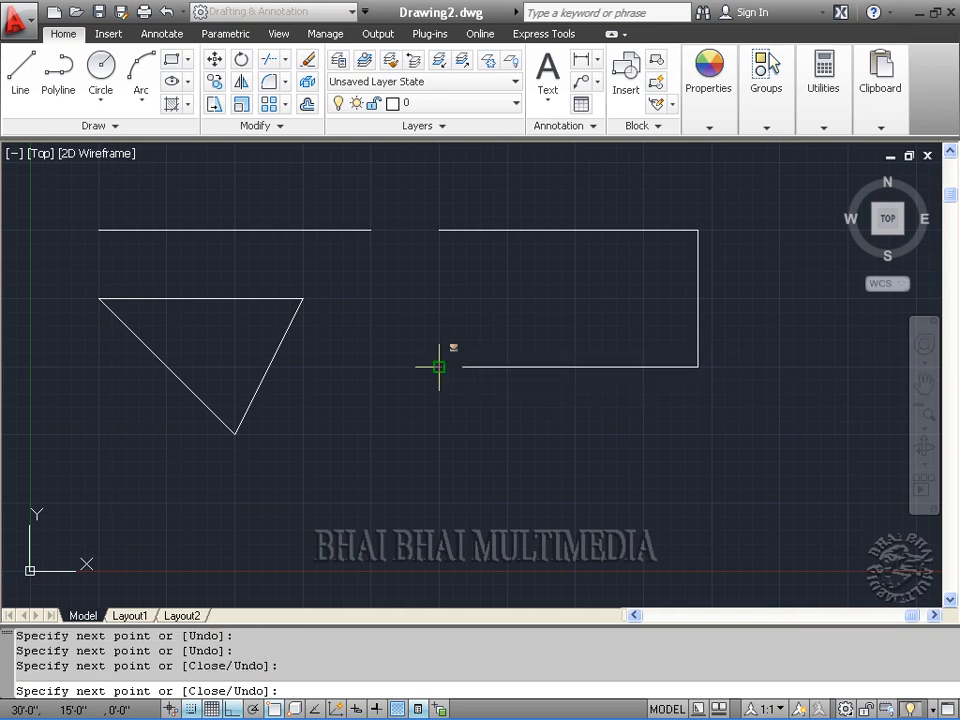
left_click(439, 232)
type("U")
key("Return")
left_click(439, 230)
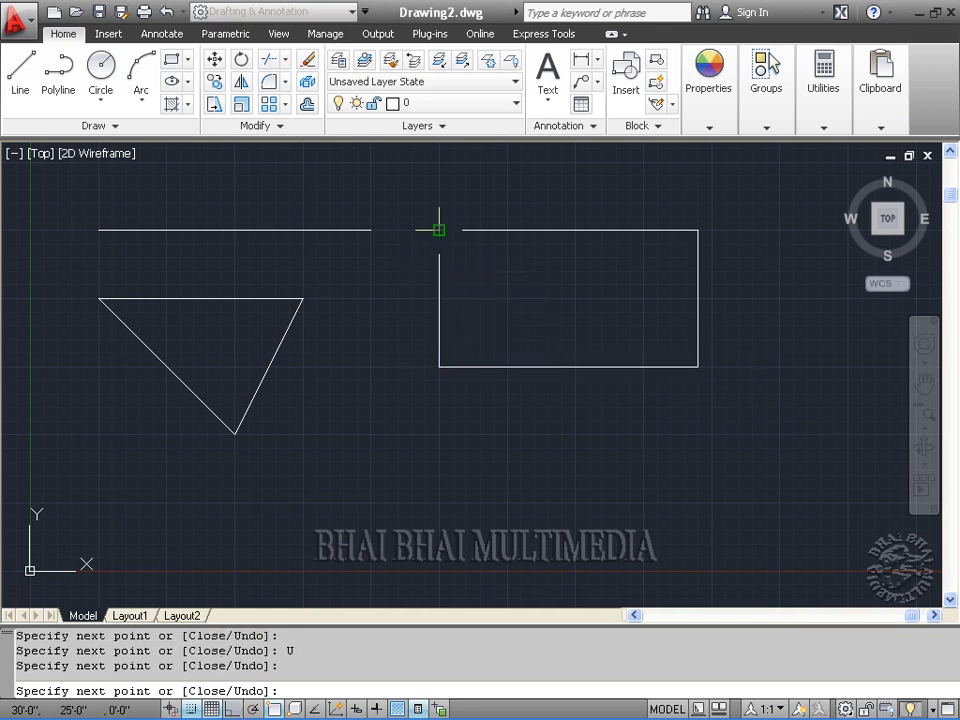
right_click(379, 289)
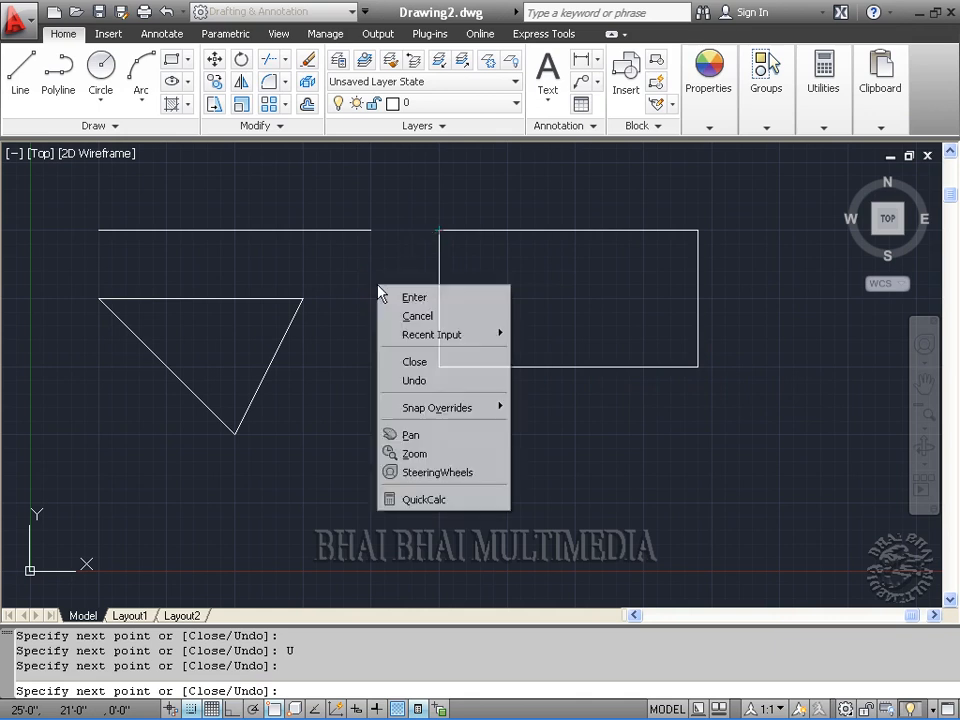
left_click(400, 297)
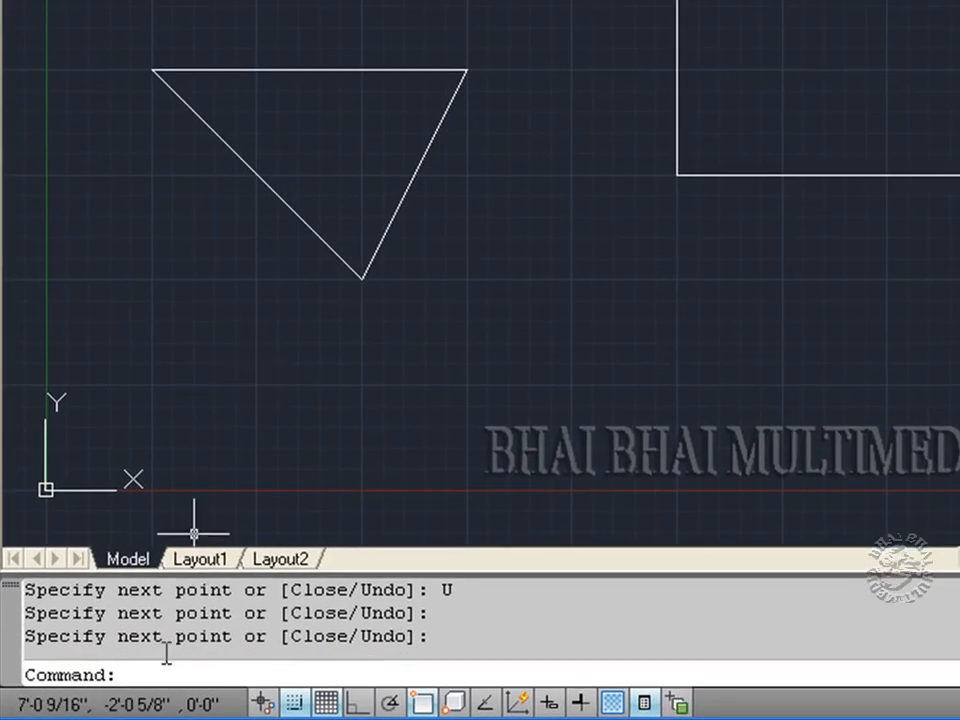
Draw connected lines by coordinate entry from 5',5', 20' horizontally to the right and on to 20',15', and end the command.
type("line")
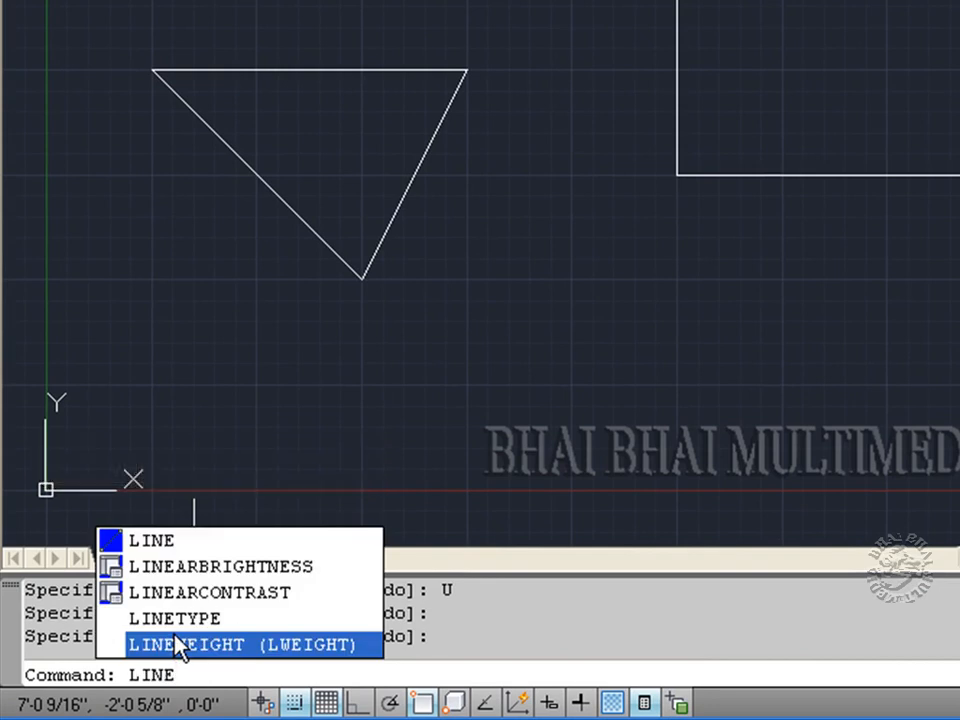
key("Return")
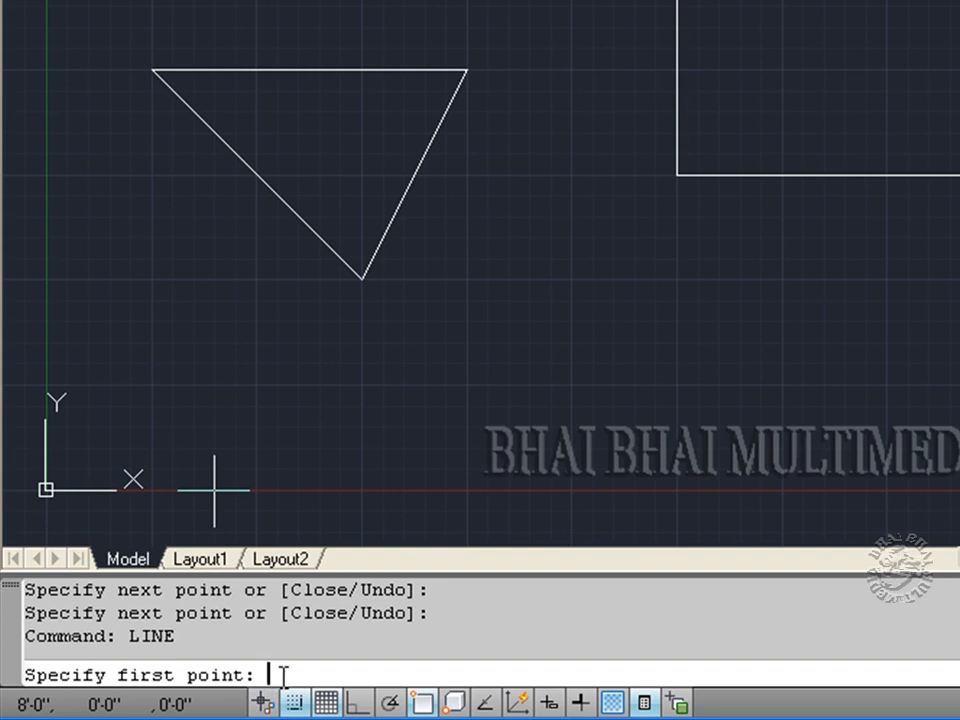
type("5'")
type(",5'")
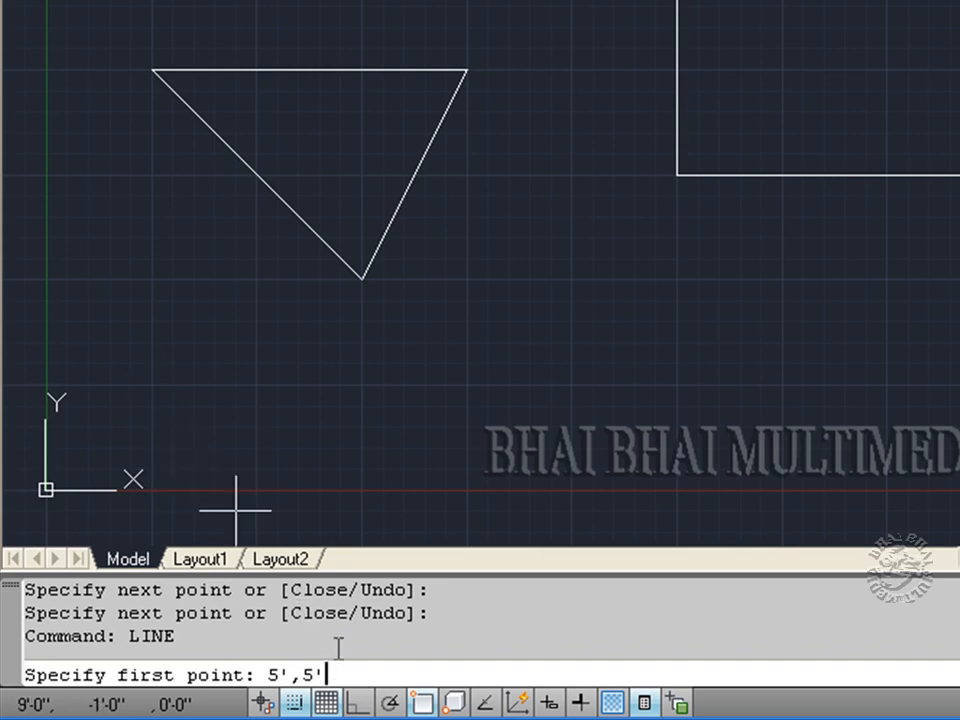
key("Return")
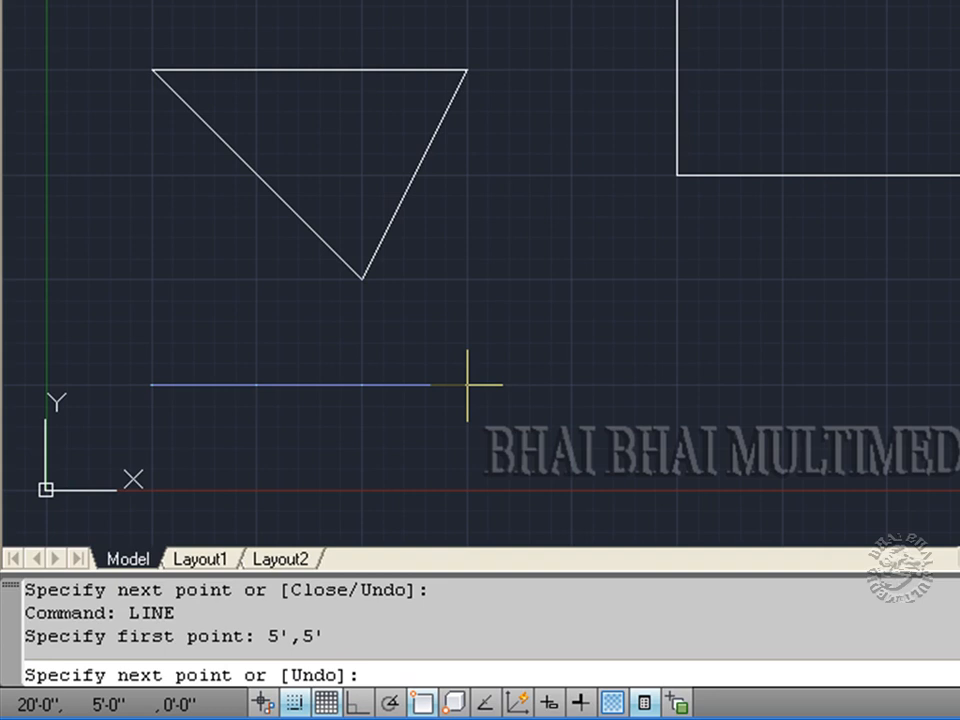
type("20'")
key("Return")
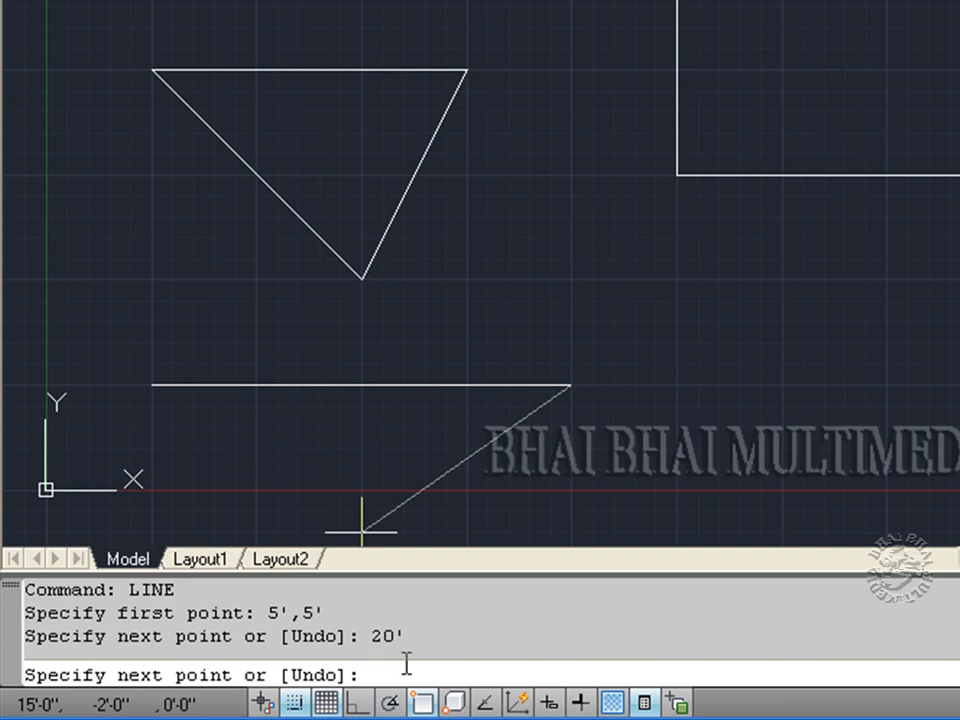
type("20',15'")
key("Return")
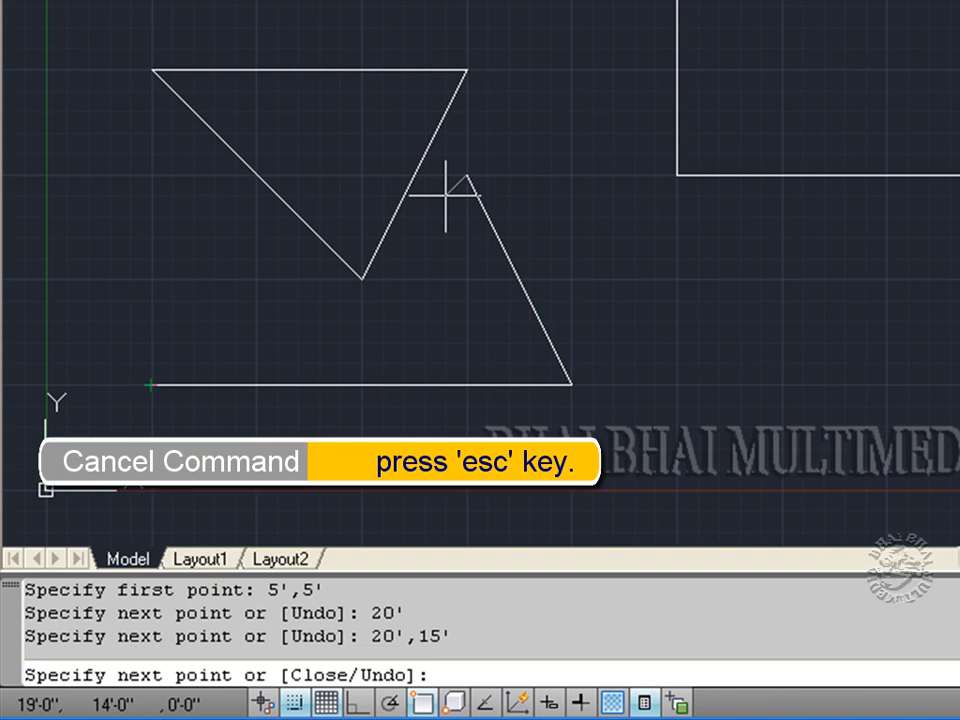
key("Escape")
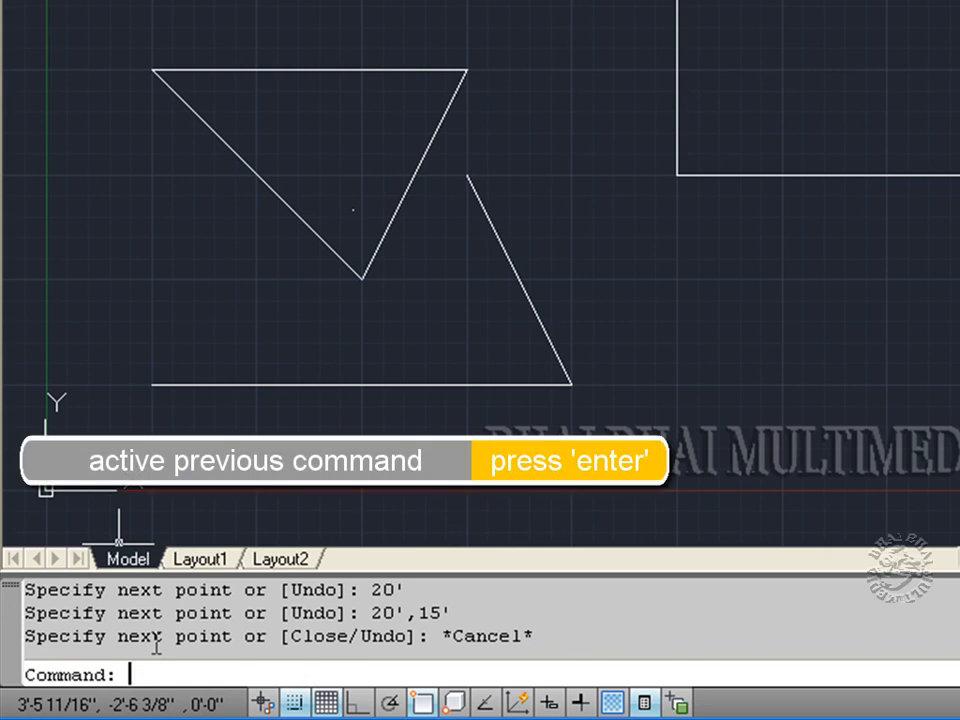
Repeat the previous Line command and cancel it at the first-point prompt.
key("Return")
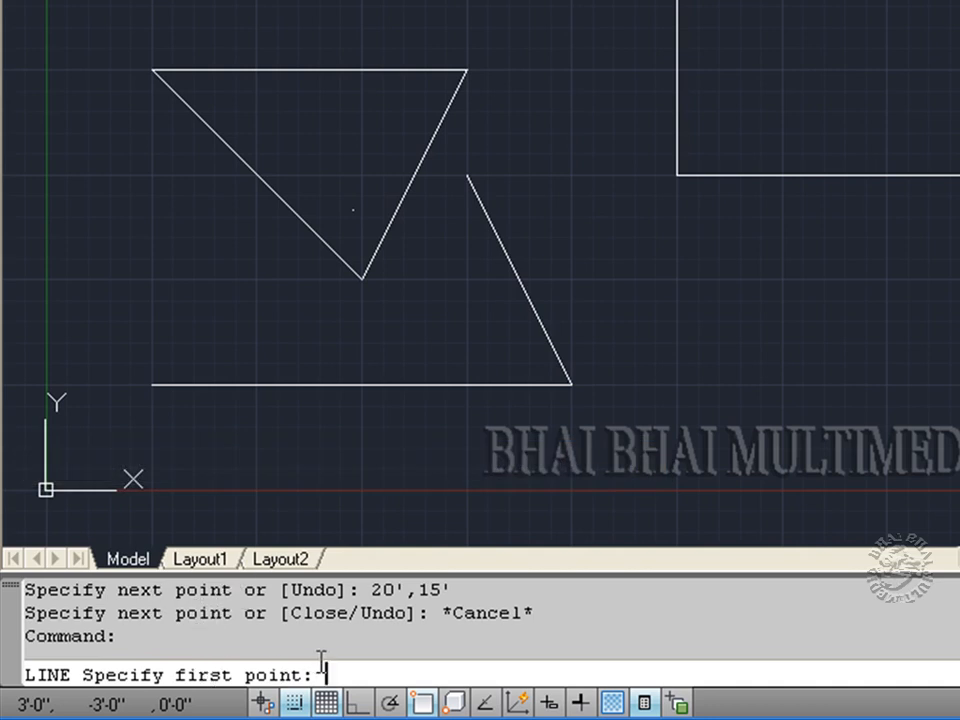
key("Escape")
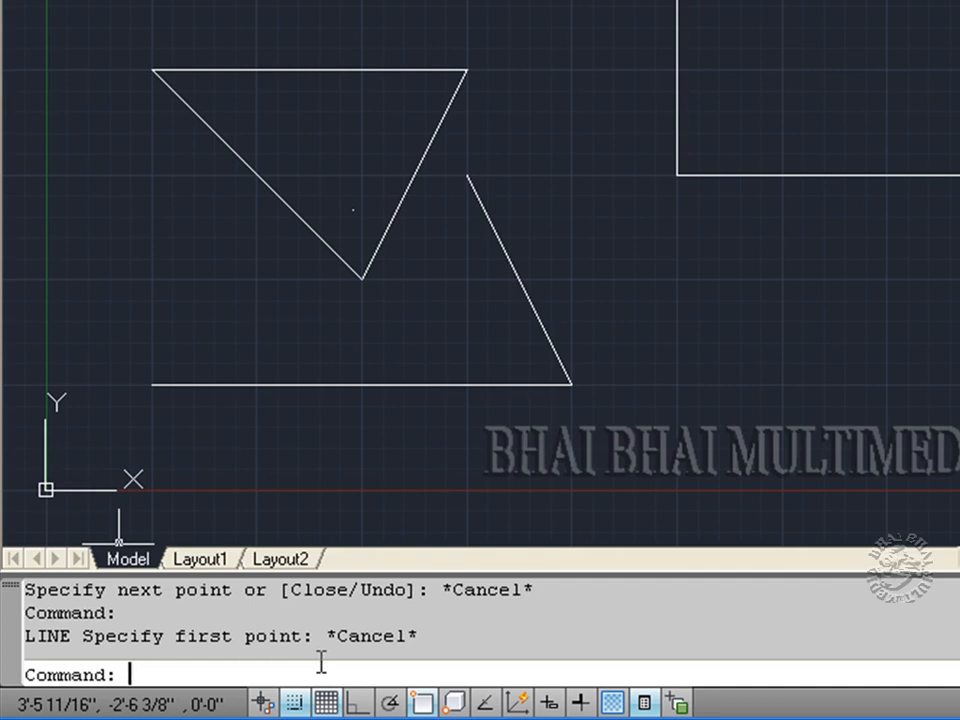